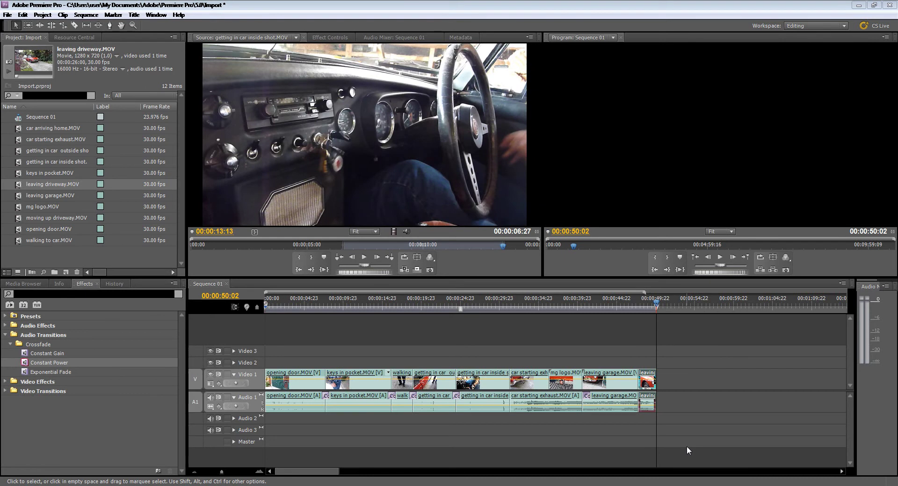
Scrub through the sequence from the opening door clip to the mg logo clip to review the edits.
{"action": "left_click", "coordinate": [655, 303]}
{"action": "left_click_drag", "start_coordinate": [654, 303], "coordinate": [296, 303]}
{"action": "left_click_drag", "start_coordinate": [295, 346], "coordinate": [332, 347]}
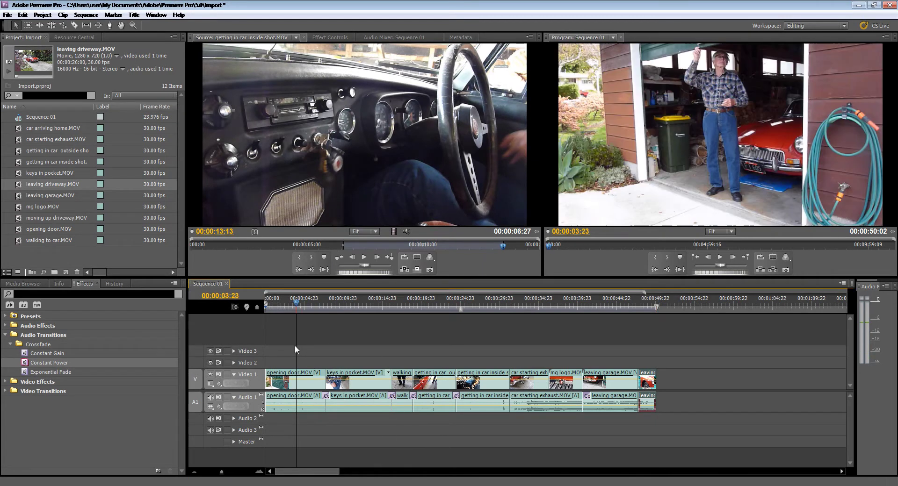
{"action": "mouse_move", "coordinate": [295, 346]}
{"action": "left_mouse_down"}
{"action": "mouse_move", "coordinate": [525, 347]}
{"action": "mouse_move", "coordinate": [517, 347]}
{"action": "left_mouse_up"}
{"action": "left_click", "coordinate": [518, 303]}
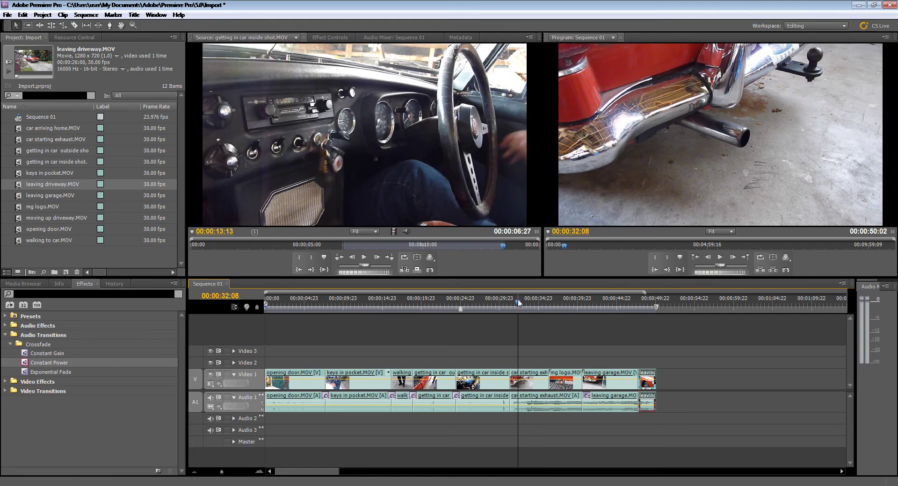
{"action": "left_click_drag", "start_coordinate": [519, 303], "coordinate": [551, 309]}
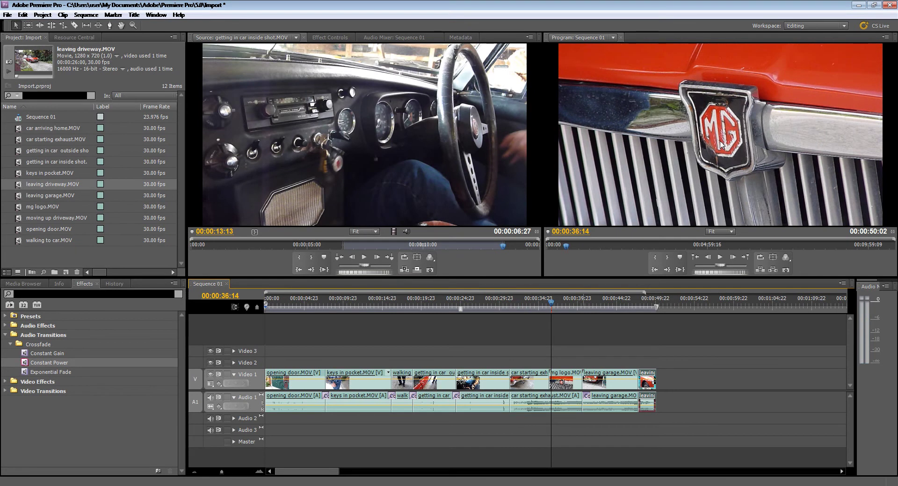
{"action": "key", "text": "Right"}
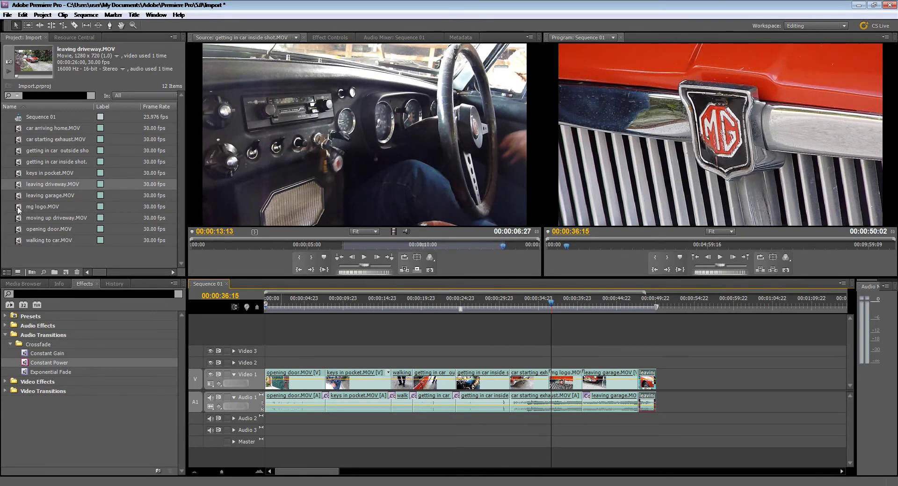
Place mg logo.MOV in the empty area after the last clip and remove its audio part.
{"action": "left_click_drag", "start_coordinate": [19, 209], "coordinate": [715, 378]}
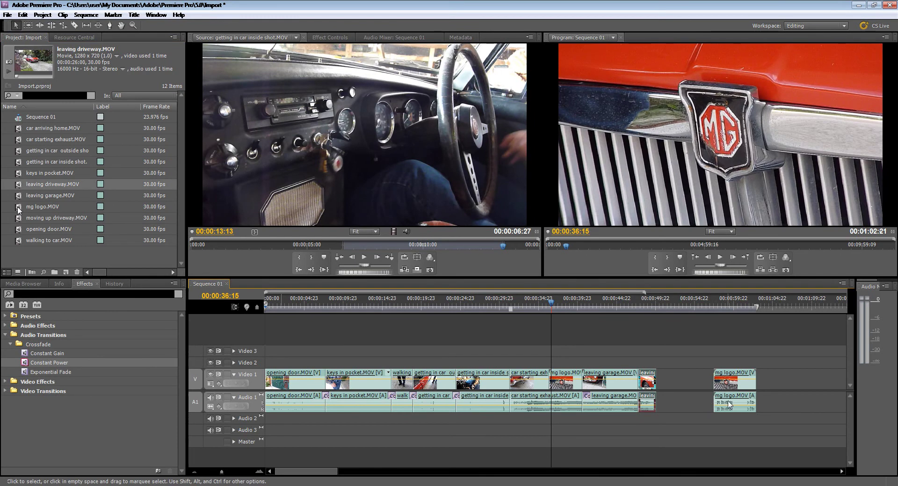
{"action": "left_click", "coordinate": [729, 404], "text": "alt"}
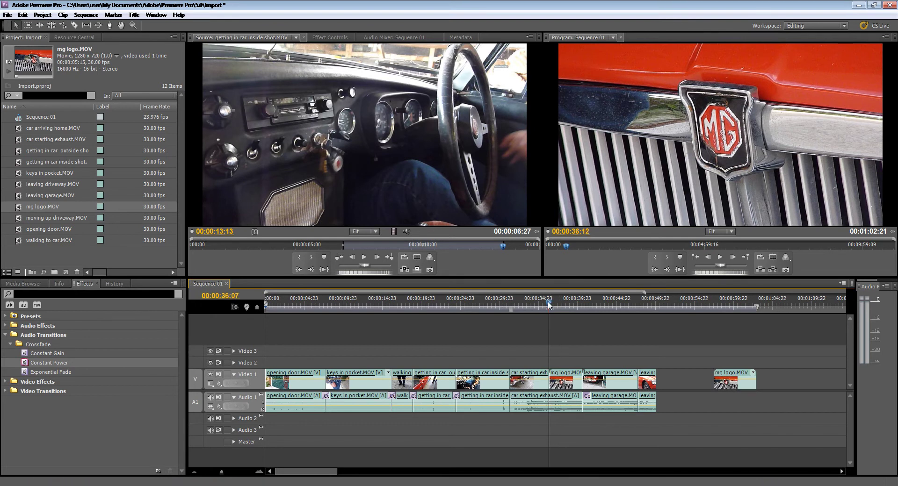
Play the car starting exhaust clip into the mg logo clip to check the continuous audio under both shots.
{"action": "left_click", "coordinate": [514, 305]}
{"action": "key", "text": "space"}
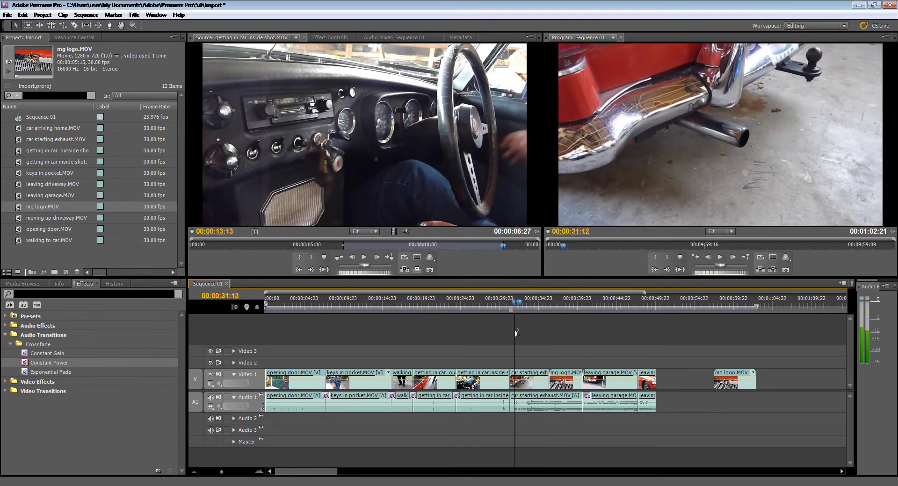
{"action": "key", "text": "space"}
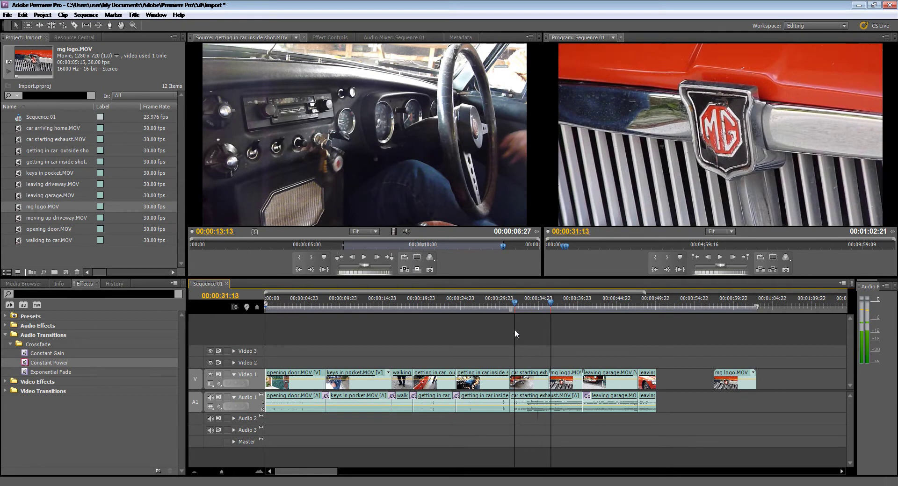
{"action": "key", "text": "space"}
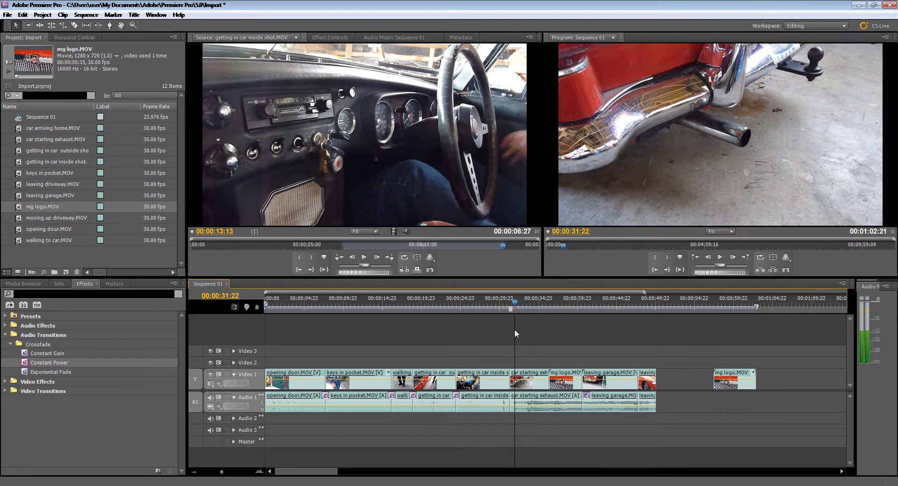
Delete the extra mg logo clip placed after the end of the sequence.
{"action": "left_click", "coordinate": [751, 374]}
{"action": "left_click", "coordinate": [740, 380]}
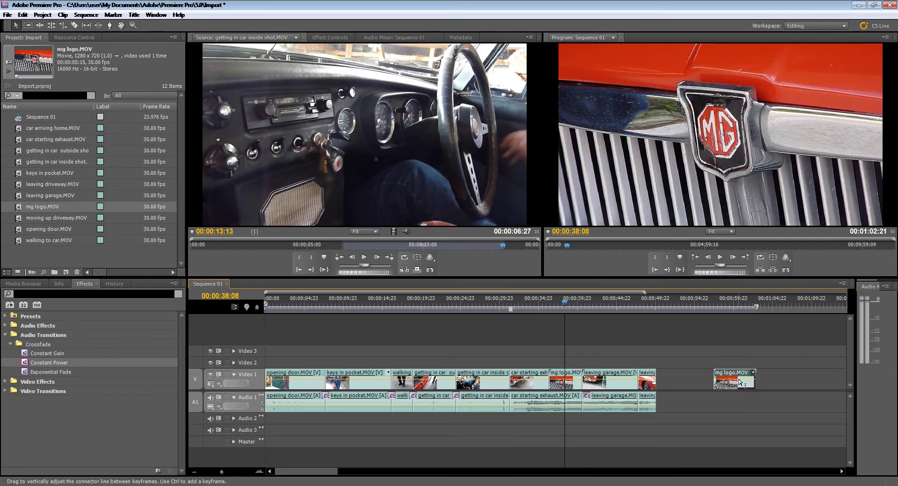
{"action": "key", "text": "Delete"}
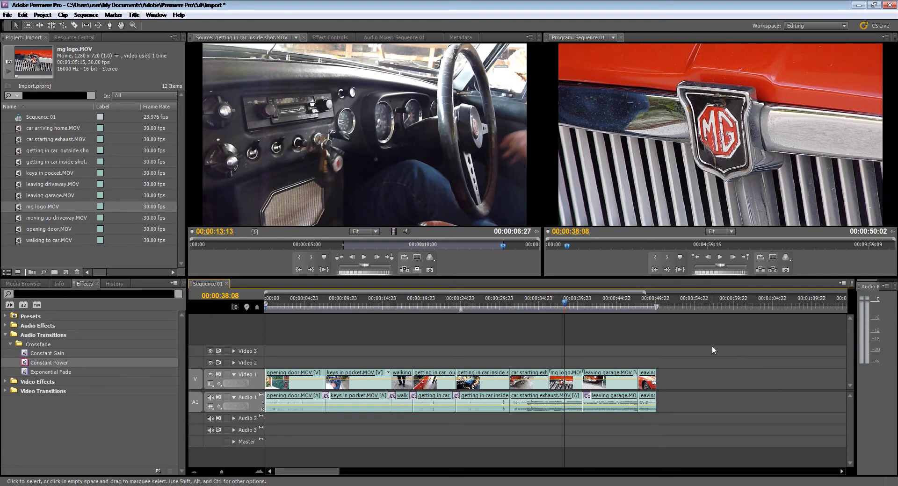
Play the end of the sequence, and show the Volume effect settings of the final leaving driveway clip.
{"action": "left_click_drag", "start_coordinate": [565, 304], "coordinate": [641, 324]}
{"action": "key", "text": "space"}
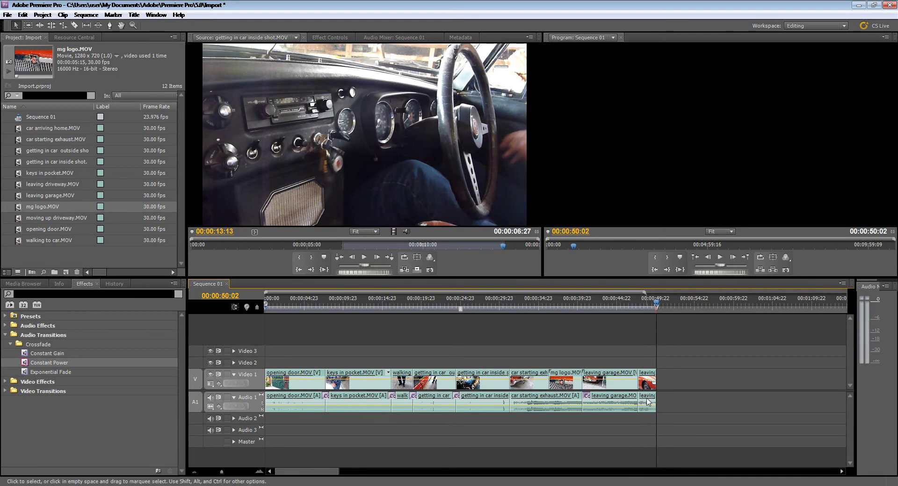
{"action": "left_click", "coordinate": [648, 401]}
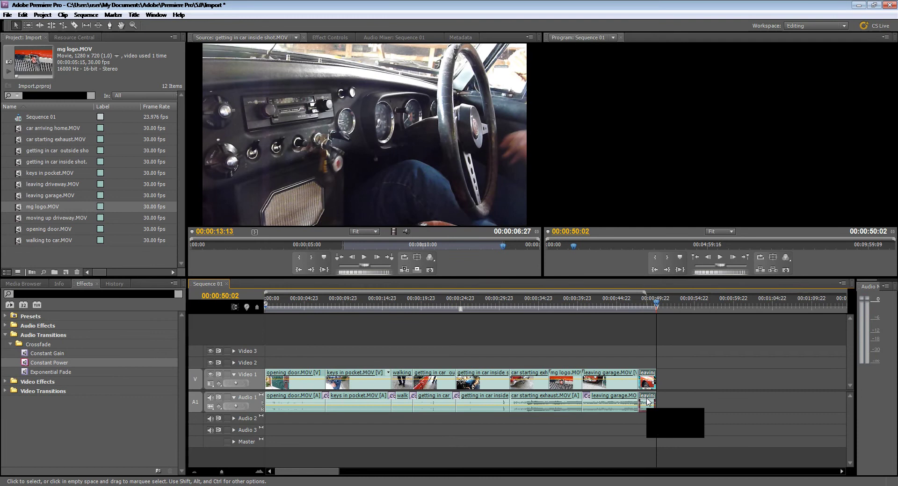
{"action": "left_click", "coordinate": [329, 37]}
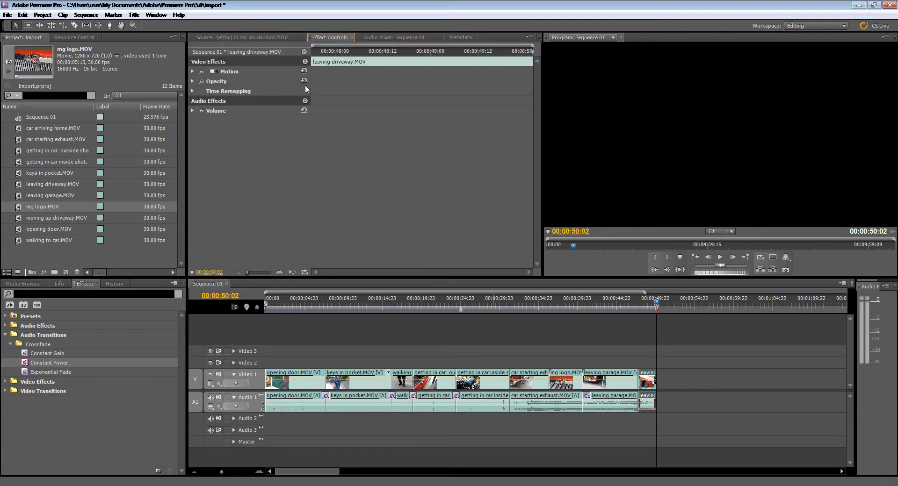
{"action": "left_click", "coordinate": [192, 112]}
Add a volume Level keyframe of 0.0 dB at the start of the leaving driveway clip.
{"action": "left_click", "coordinate": [654, 307]}
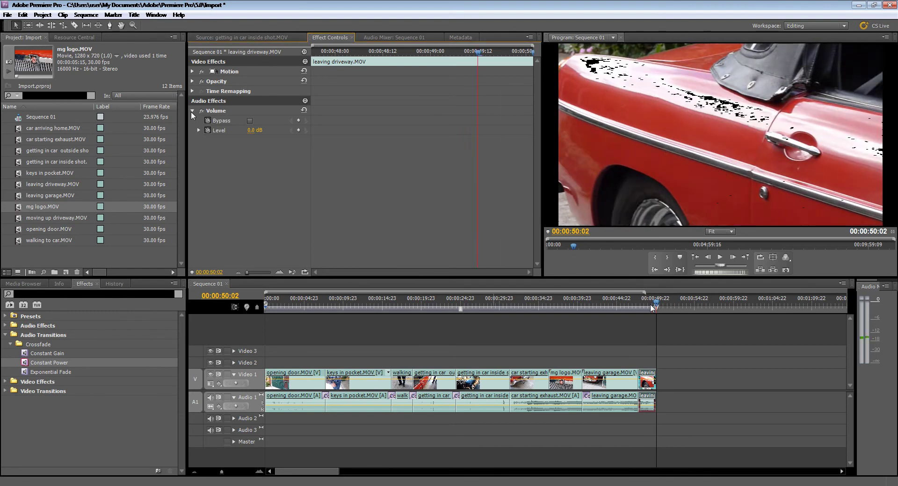
{"action": "left_click_drag", "start_coordinate": [477, 51], "coordinate": [411, 52]}
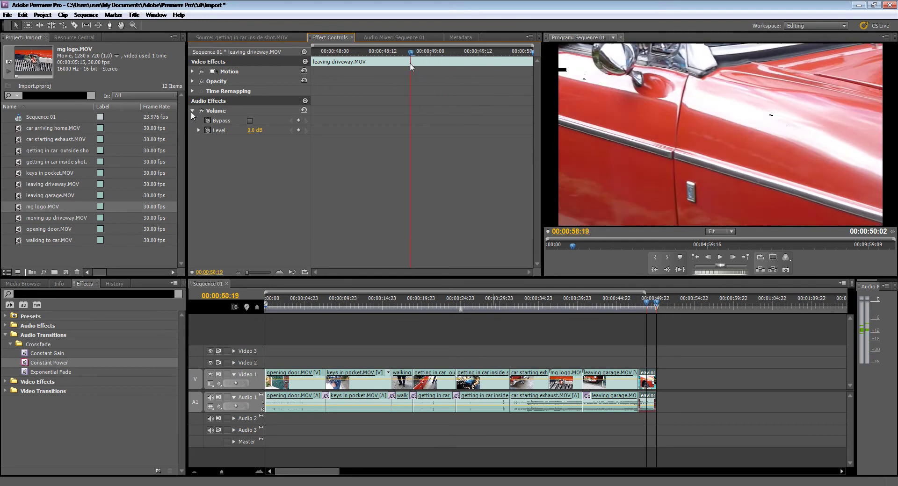
{"action": "key", "text": "space"}
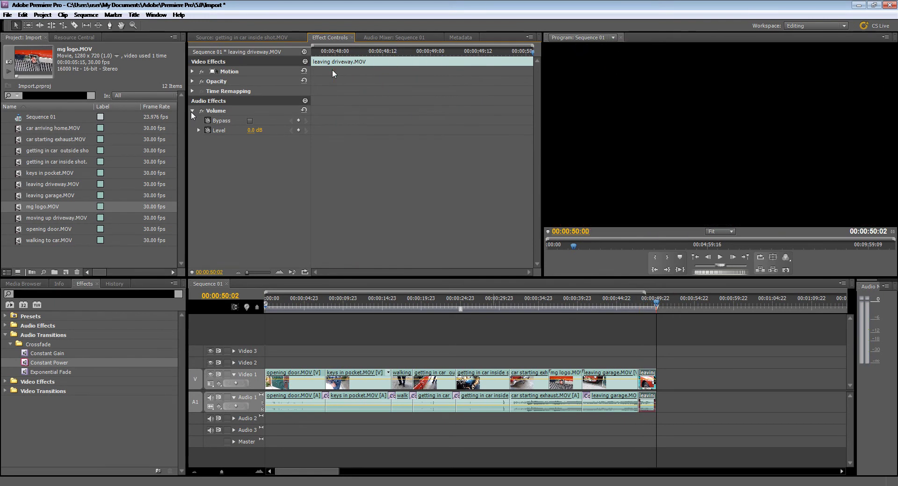
{"action": "mouse_move", "coordinate": [332, 70]}
{"action": "left_mouse_down"}
{"action": "mouse_move", "coordinate": [314, 71]}
{"action": "mouse_move", "coordinate": [322, 70]}
{"action": "left_mouse_up"}
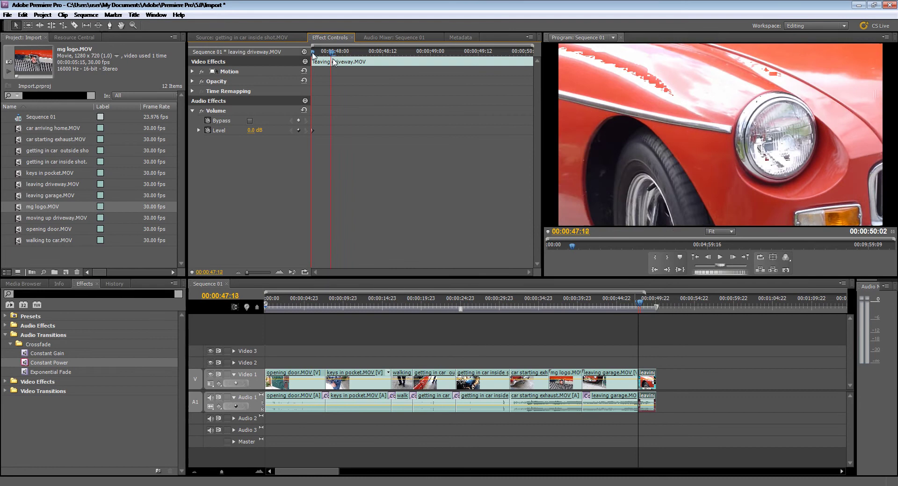
Fade out the leaving driveway clip by lowering its volume Level to -287.5 dB at the clip's end.
{"action": "left_click_drag", "start_coordinate": [370, 64], "coordinate": [397, 67]}
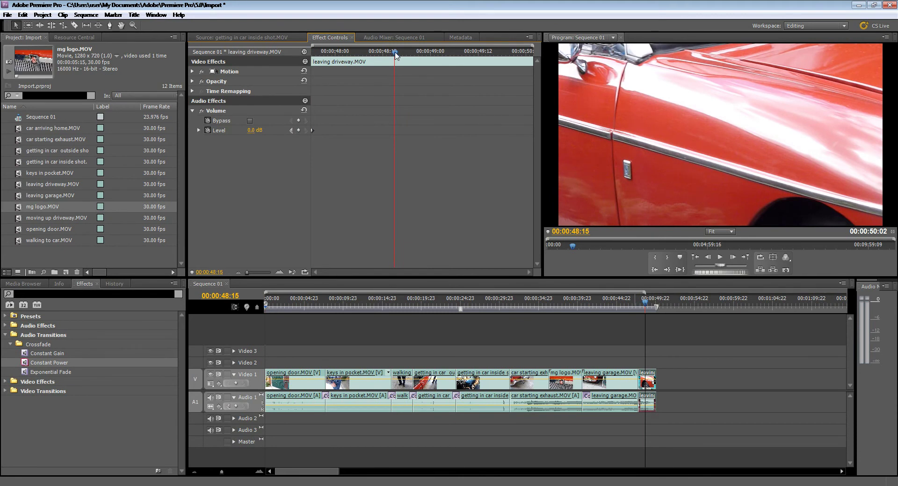
{"action": "left_click_drag", "start_coordinate": [396, 56], "coordinate": [535, 78]}
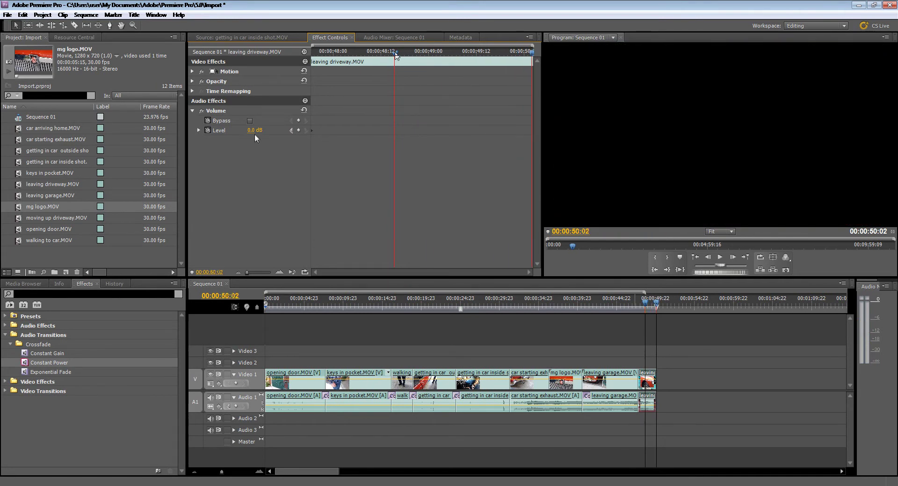
{"action": "left_click_drag", "start_coordinate": [255, 131], "coordinate": [187, 131]}
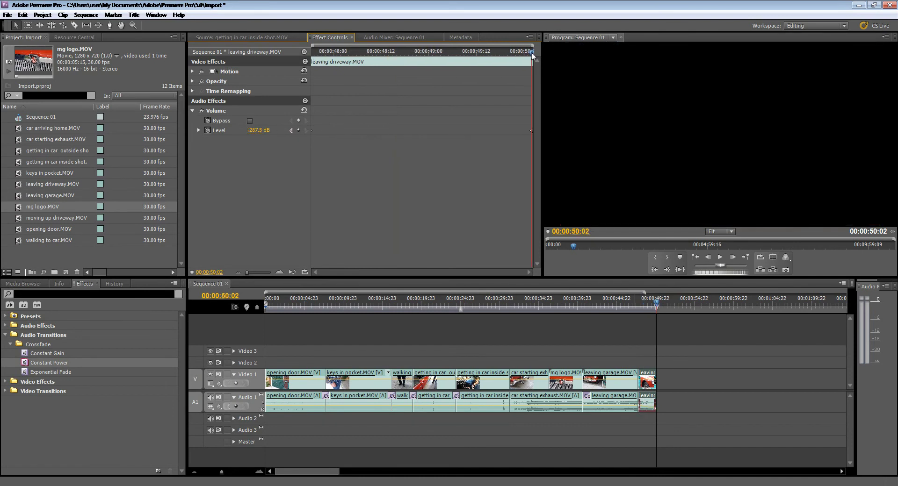
{"action": "mouse_move", "coordinate": [532, 56]}
{"action": "left_mouse_down"}
{"action": "mouse_move", "coordinate": [316, 71]}
{"action": "mouse_move", "coordinate": [532, 56]}
{"action": "left_mouse_up"}
Examine the volume keyframes and play the leaving driveway clip from just before its start to check the fade-out.
{"action": "left_click", "coordinate": [317, 52]}
{"action": "mouse_move", "coordinate": [317, 53]}
{"action": "left_mouse_down"}
{"action": "mouse_move", "coordinate": [526, 75]}
{"action": "mouse_move", "coordinate": [318, 52]}
{"action": "left_mouse_up"}
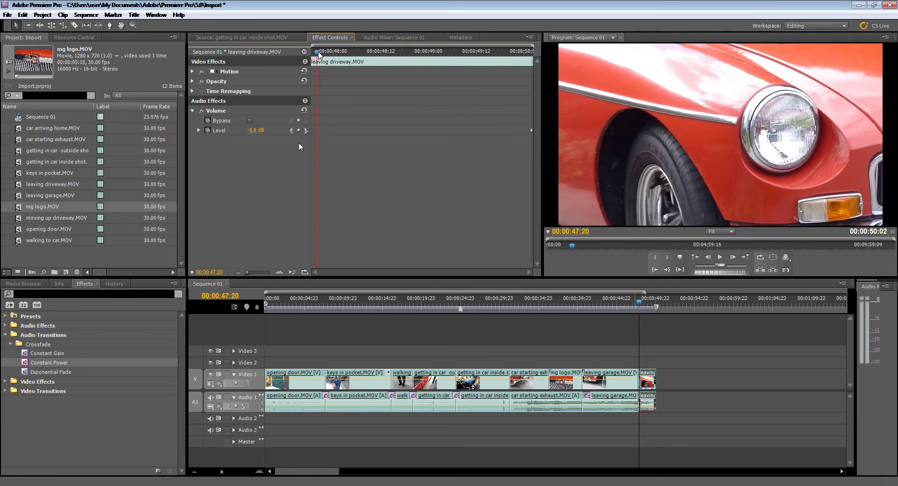
{"action": "key", "text": "Left"}
{"action": "key", "text": "Left"}
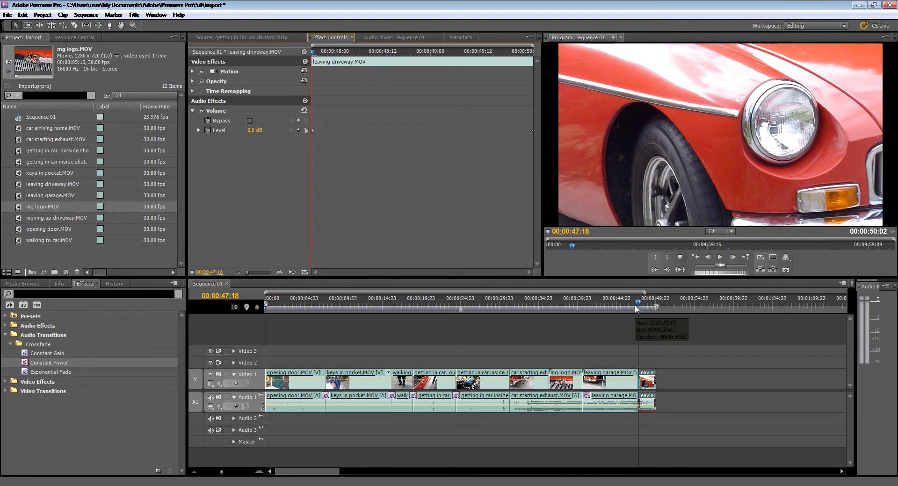
{"action": "left_click_drag", "start_coordinate": [637, 303], "coordinate": [630, 306]}
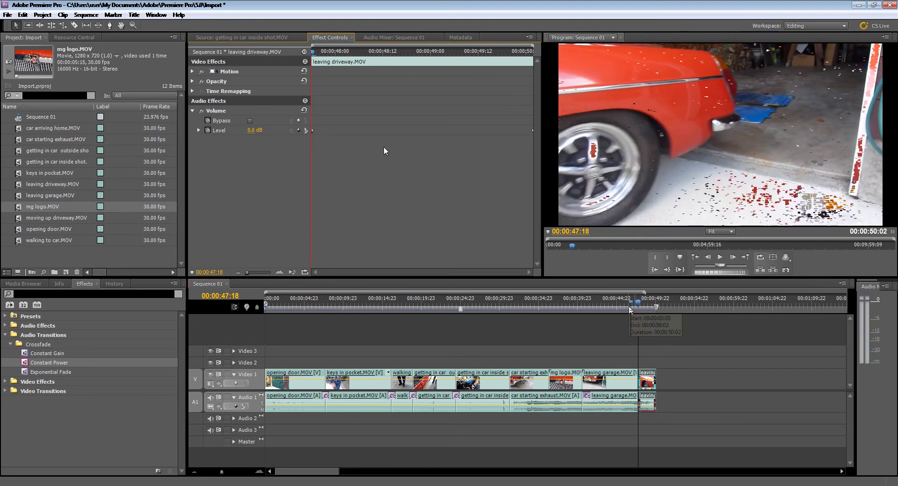
{"action": "key", "text": "space"}
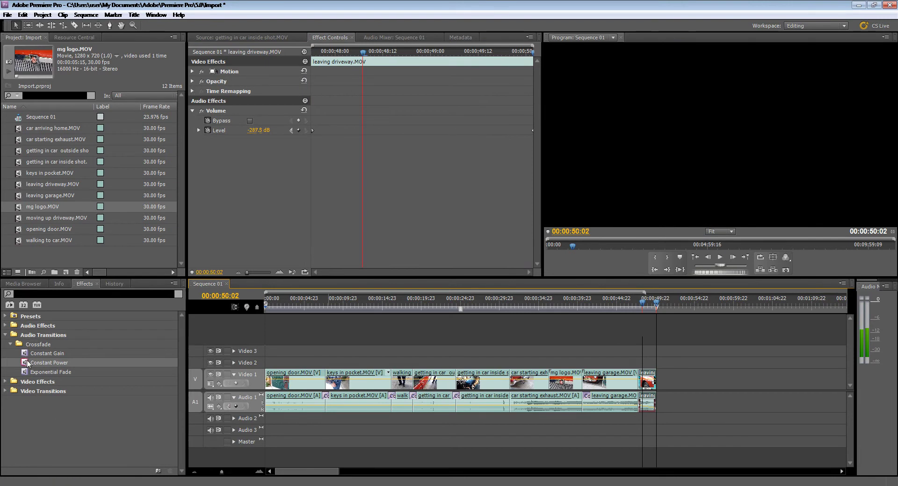
Apply the Constant Power crossfade to the Audio 1 cut between the leaving garage and leaving driveway clips.
{"action": "left_click_drag", "start_coordinate": [27, 363], "coordinate": [637, 406]}
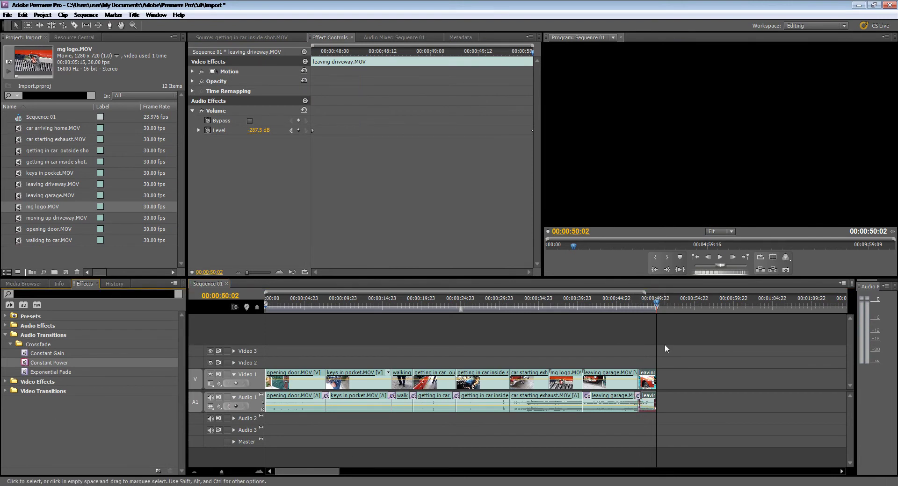
{"action": "left_click_drag", "start_coordinate": [657, 305], "coordinate": [602, 320]}
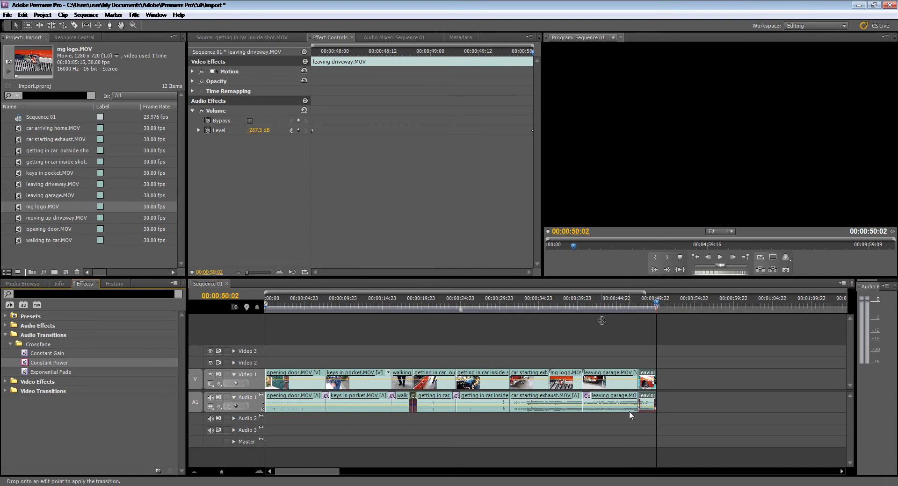
{"action": "left_click_drag", "start_coordinate": [629, 411], "coordinate": [629, 411]}
Play from the leaving garage clip towards the end of the sequence to check the audio.
{"action": "left_click", "coordinate": [601, 303]}
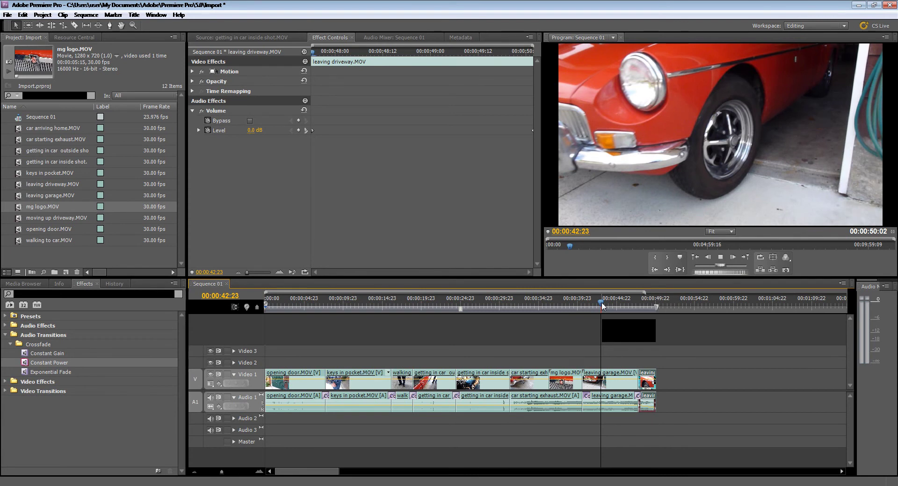
{"action": "key", "text": "space"}
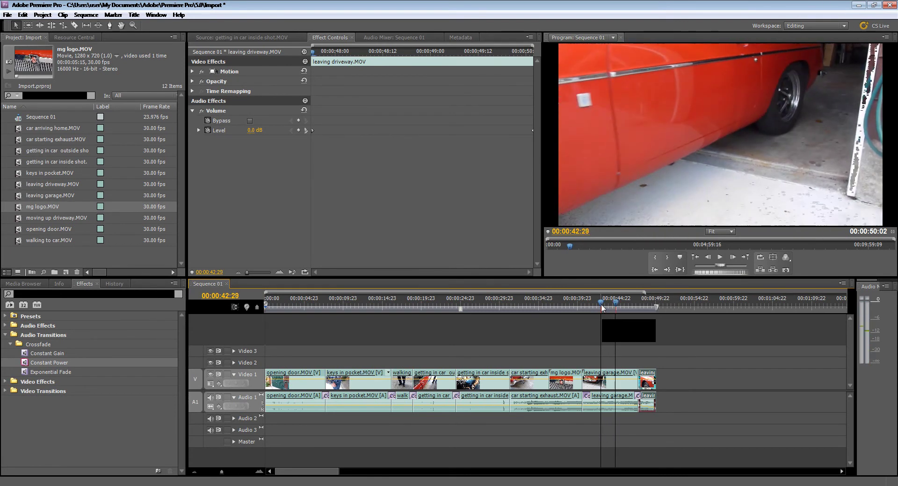
{"action": "key", "text": "space"}
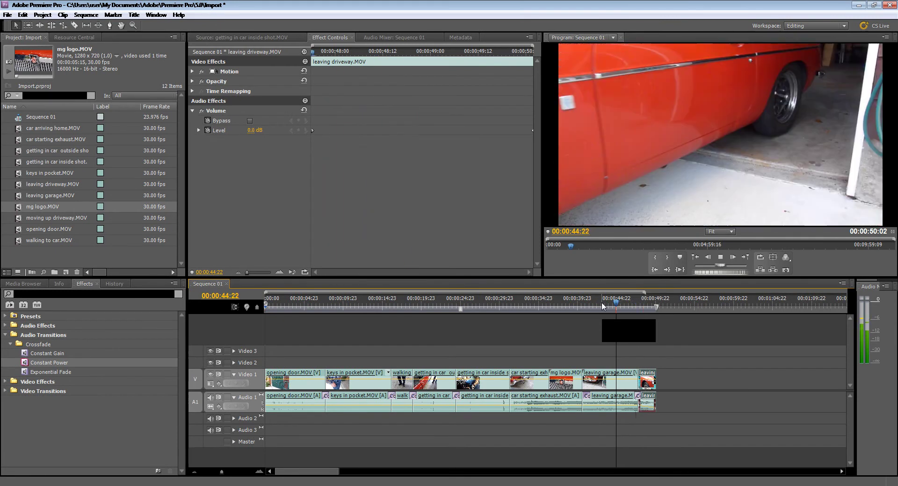
{"action": "left_click", "coordinate": [653, 305]}
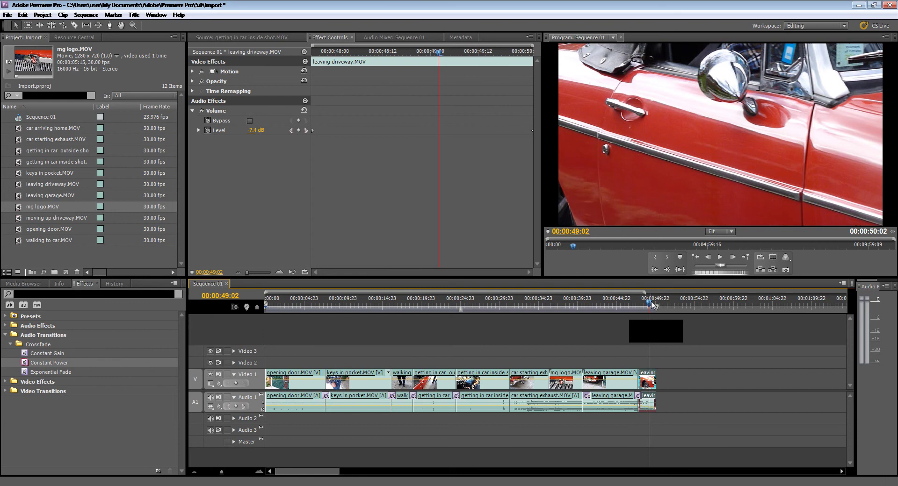
Start rendering the sequence's video previews and cancel the render.
{"action": "key", "text": "Return"}
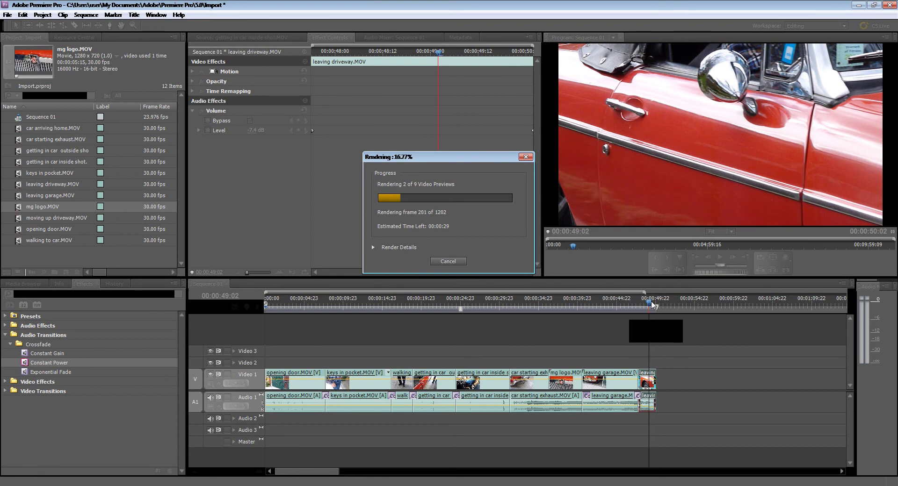
{"action": "left_click", "coordinate": [459, 262]}
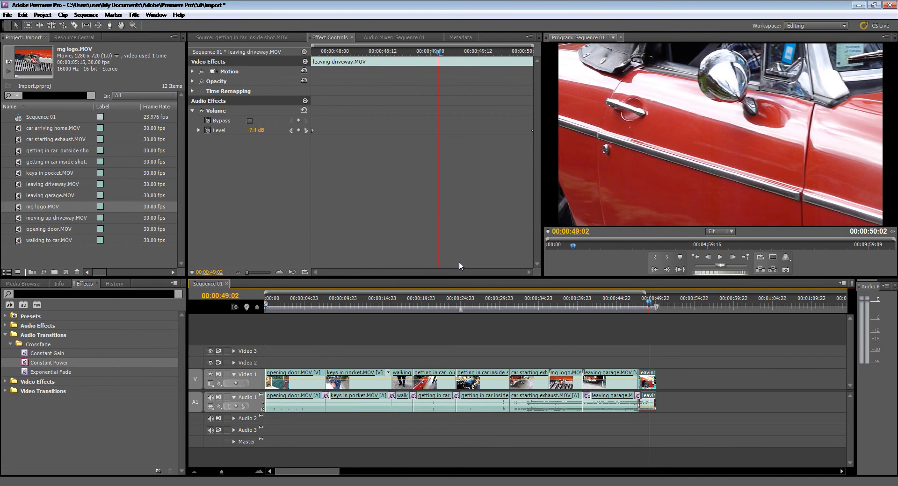
Save the Import project.
{"action": "left_click", "coordinate": [8, 14]}
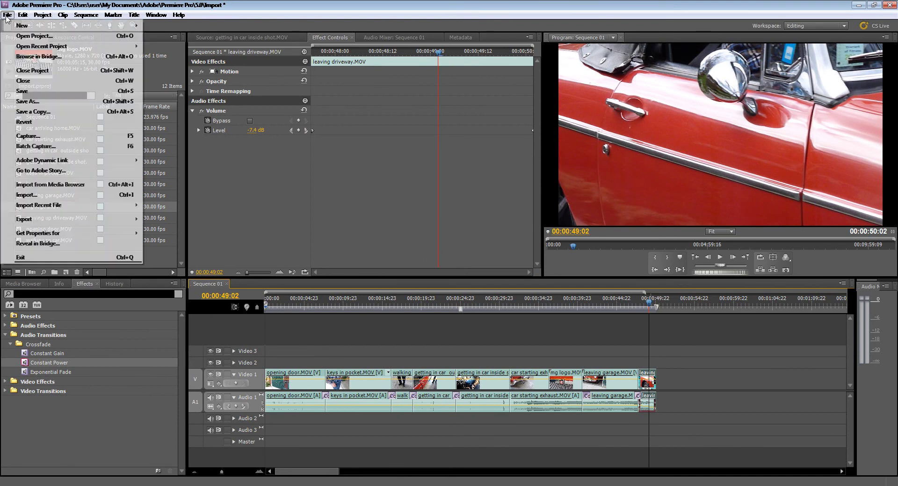
{"action": "left_click", "coordinate": [28, 94]}
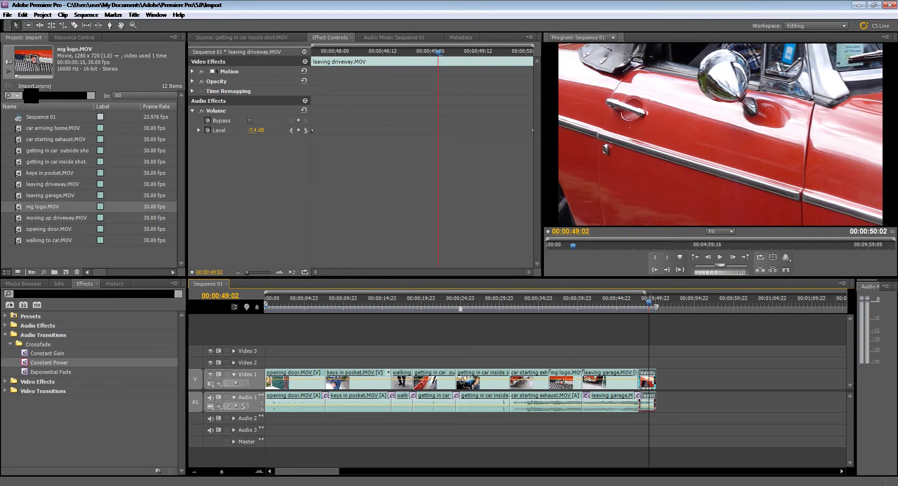
Open the media export settings for Sequence 01 and set the source range's in point to the very start.
{"action": "left_click", "coordinate": [8, 15]}
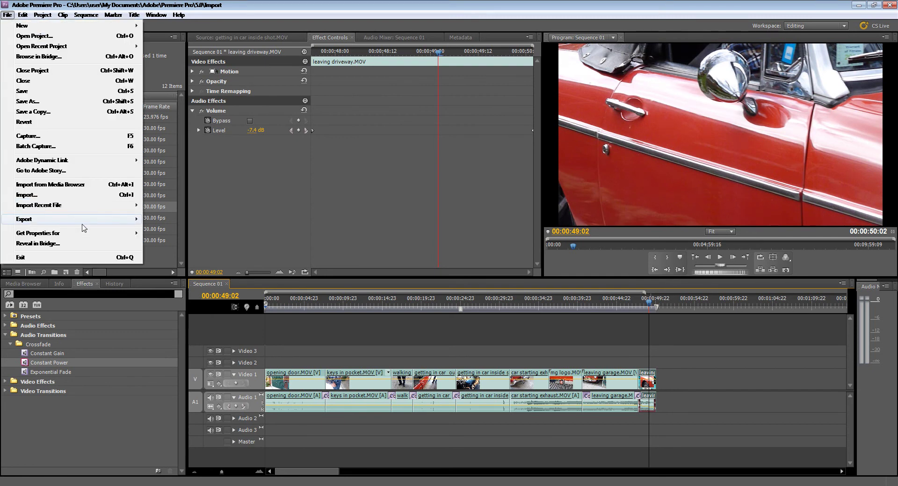
{"action": "mouse_move", "coordinate": [83, 224]}
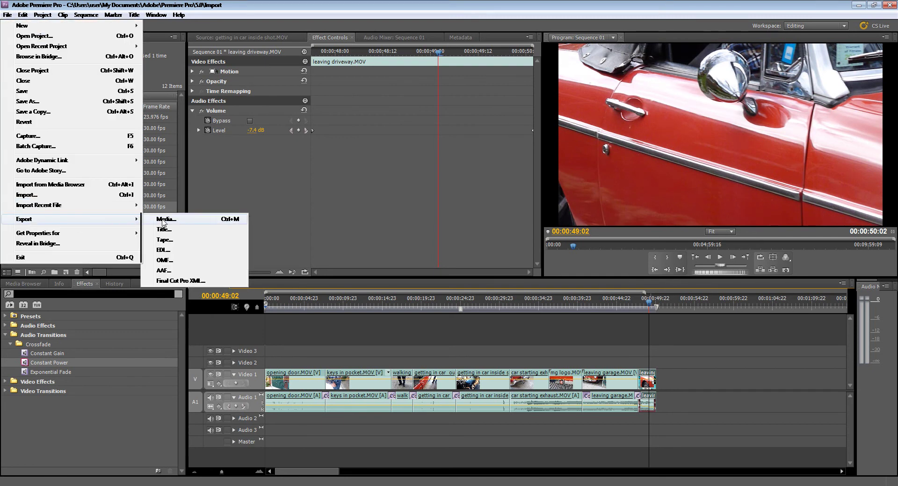
{"action": "left_click", "coordinate": [162, 220]}
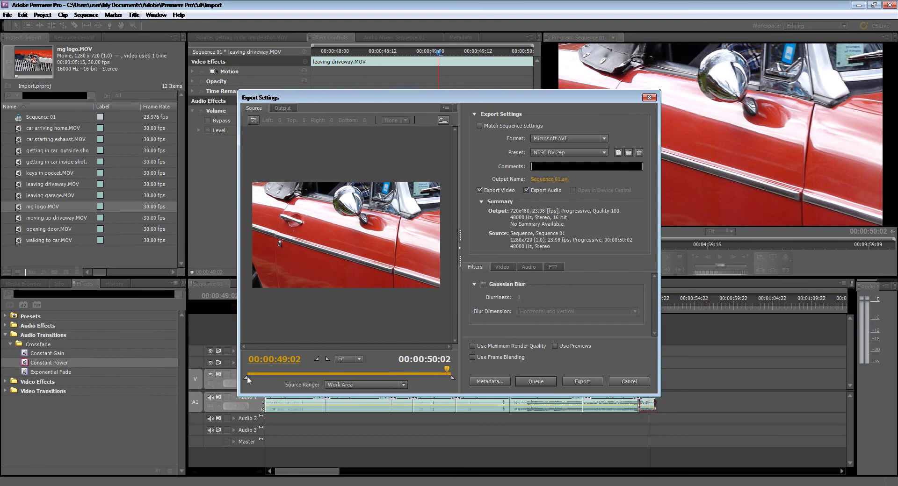
{"action": "left_click_drag", "start_coordinate": [247, 377], "coordinate": [217, 390]}
Set the export format to QuickTime, keeping the NTSC DV 24p preset.
{"action": "left_click", "coordinate": [604, 139]}
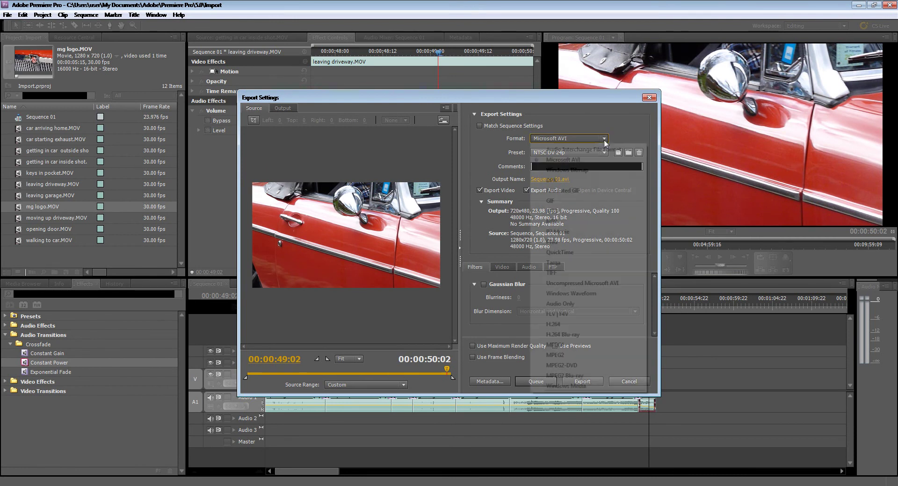
{"action": "left_click", "coordinate": [568, 253]}
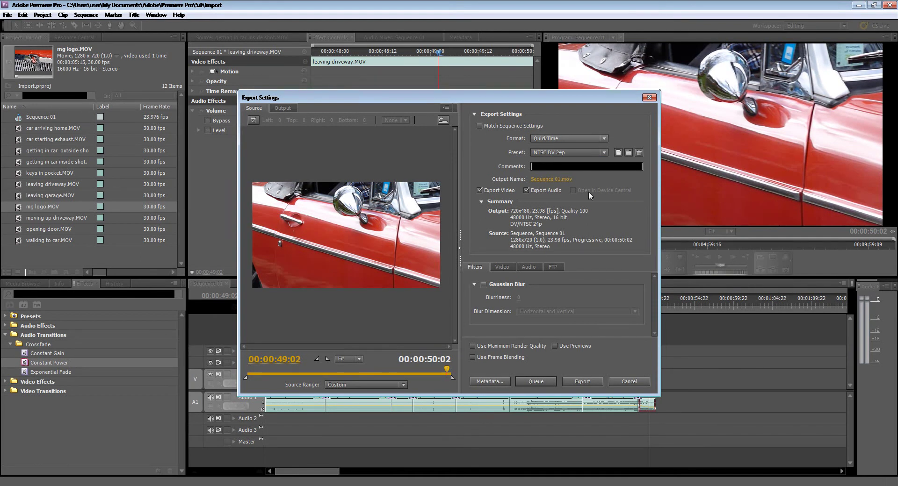
{"action": "left_click", "coordinate": [603, 139]}
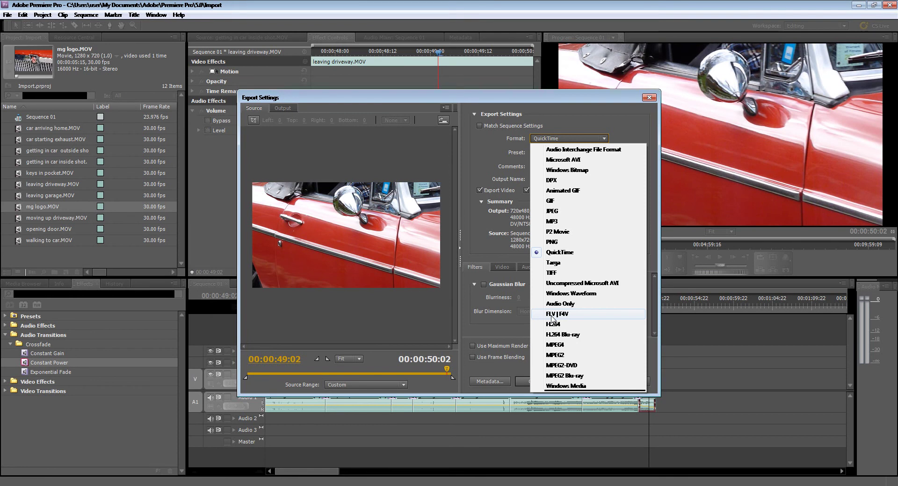
{"action": "left_click", "coordinate": [624, 112]}
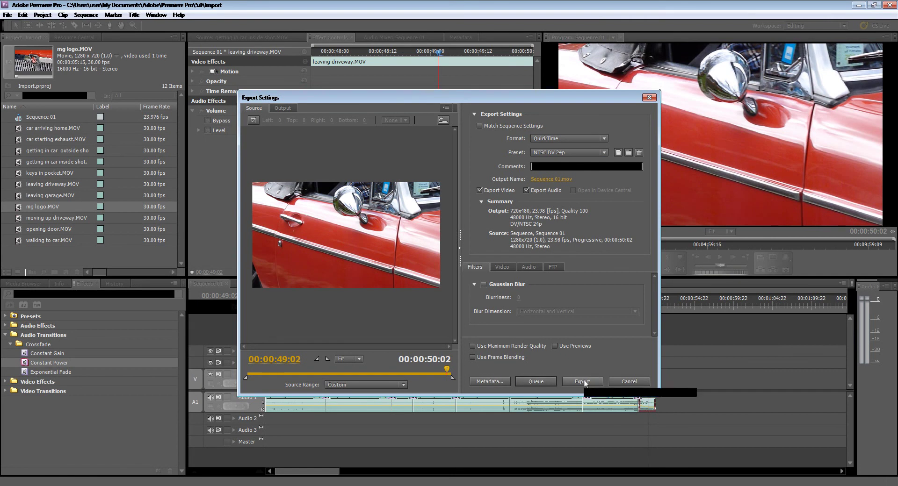
Name the output completed car sequence.mov in a folder on the desktop and start the export.
{"action": "left_click", "coordinate": [546, 179]}
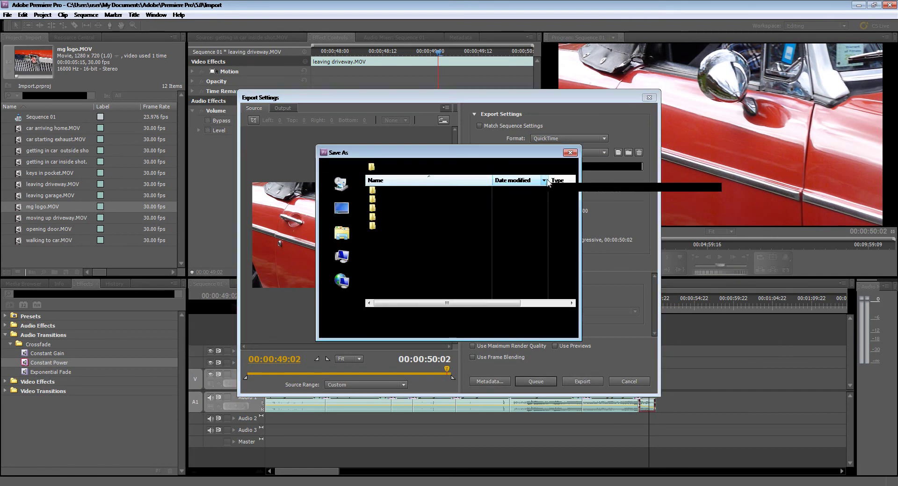
{"action": "left_click", "coordinate": [343, 210]}
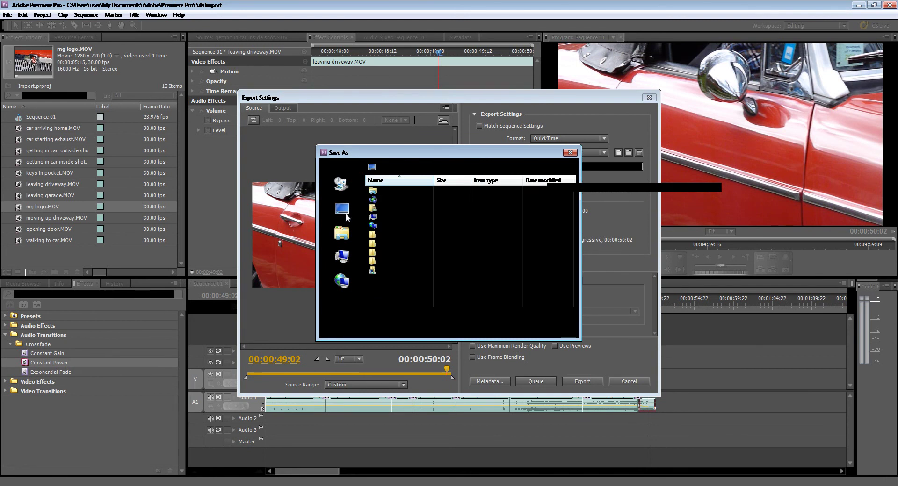
{"action": "double_click", "coordinate": [381, 263]}
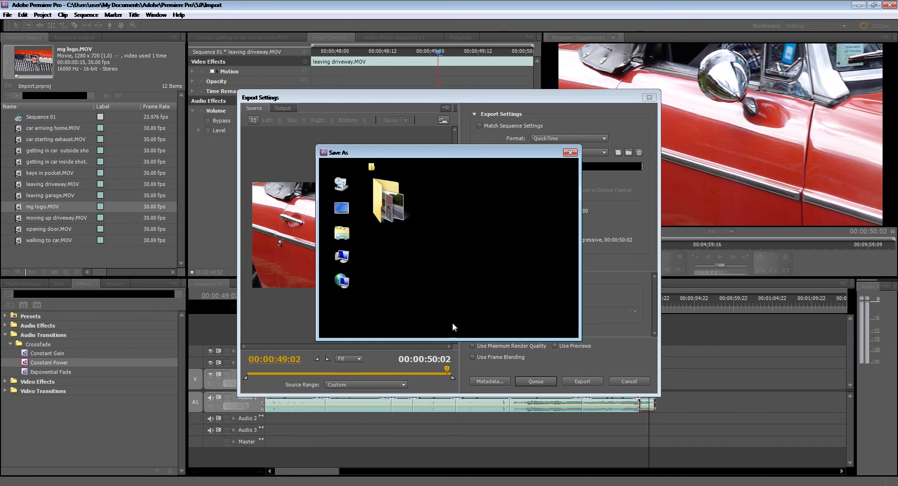
{"action": "left_click", "coordinate": [555, 313]}
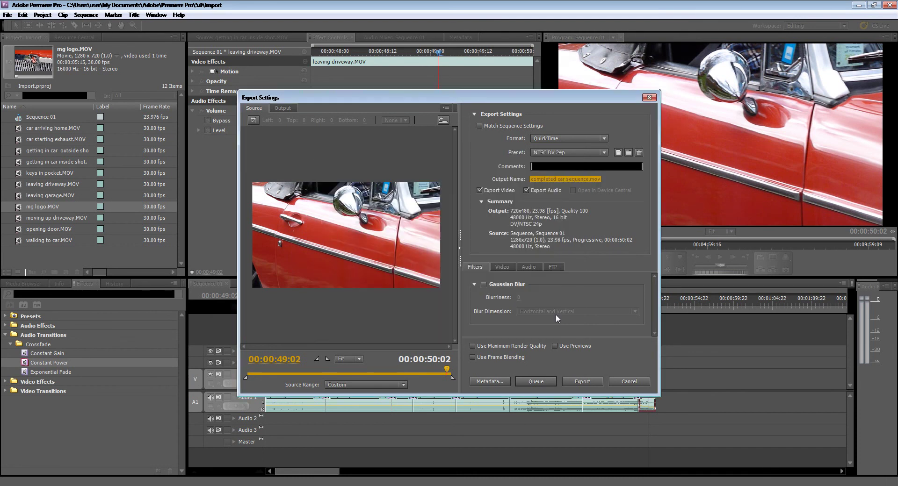
{"action": "left_click", "coordinate": [589, 380]}
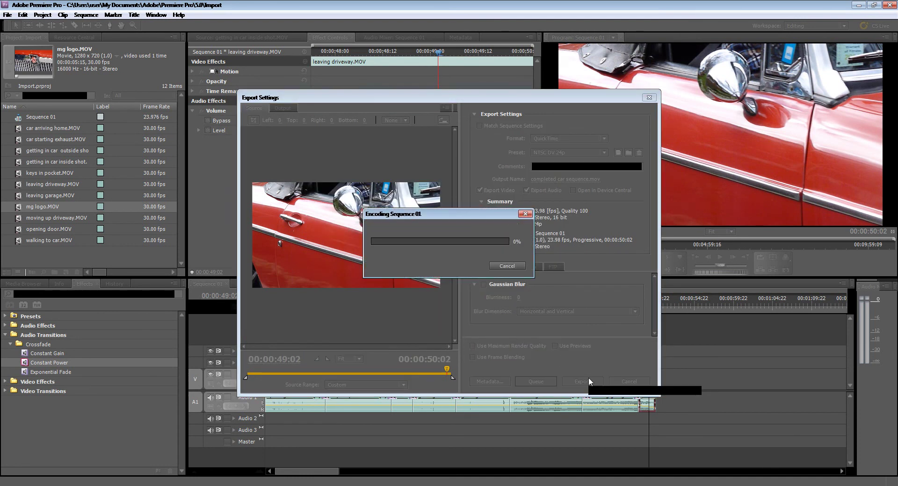